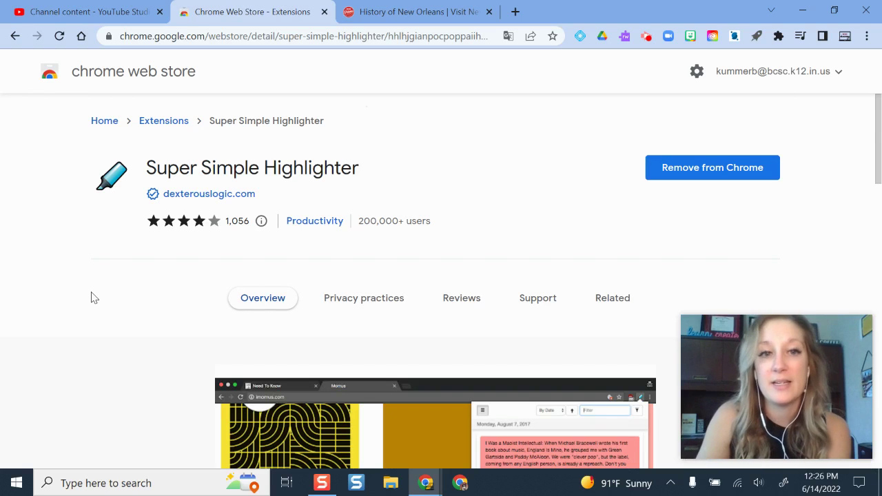
Step: Pin Super Simple Highlighter to Chrome's toolbar, then switch to the History of New Orleans tab
scroll(480, 276, "down", 4)
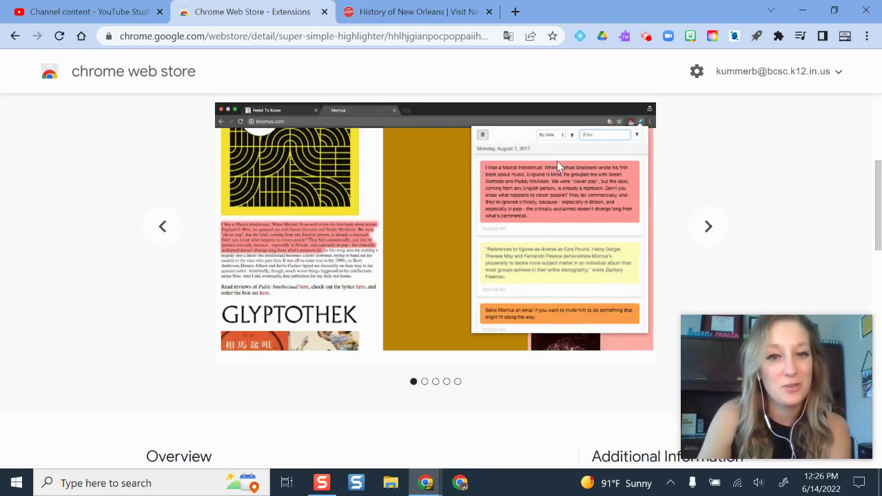
scroll(609, 258, "up", 1)
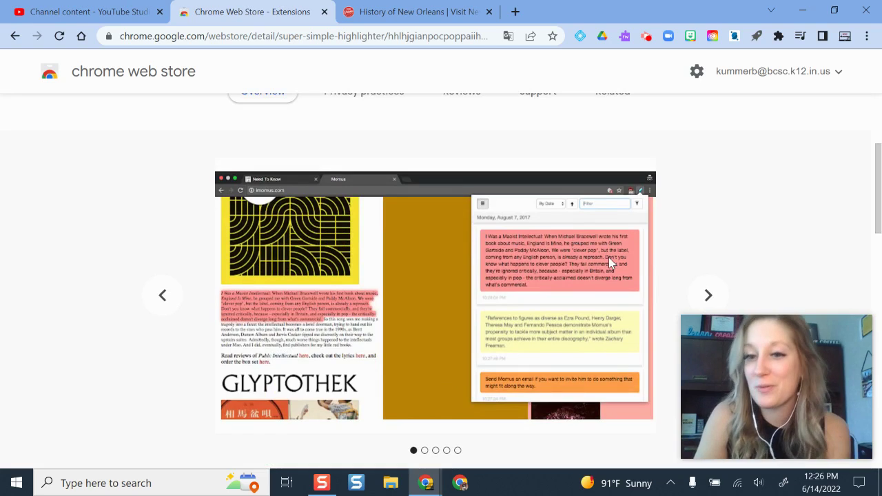
scroll(609, 257, "up", 1)
scroll(609, 261, "up", 2)
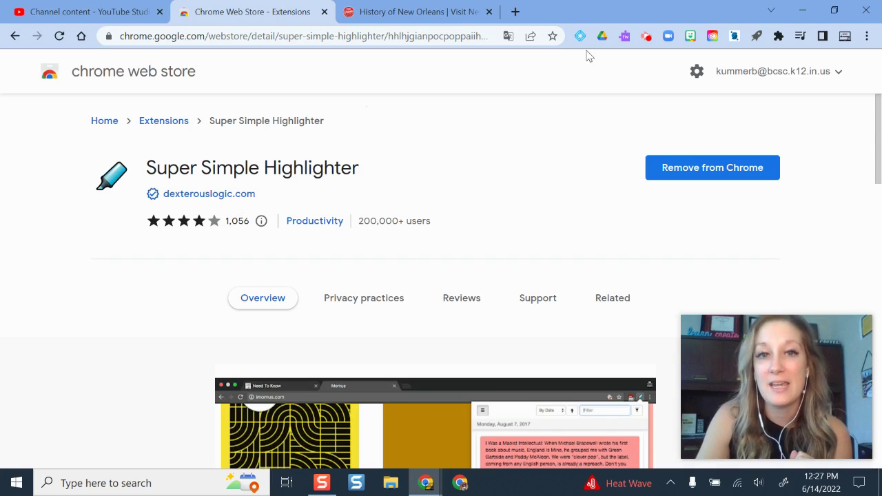
left_click(778, 38)
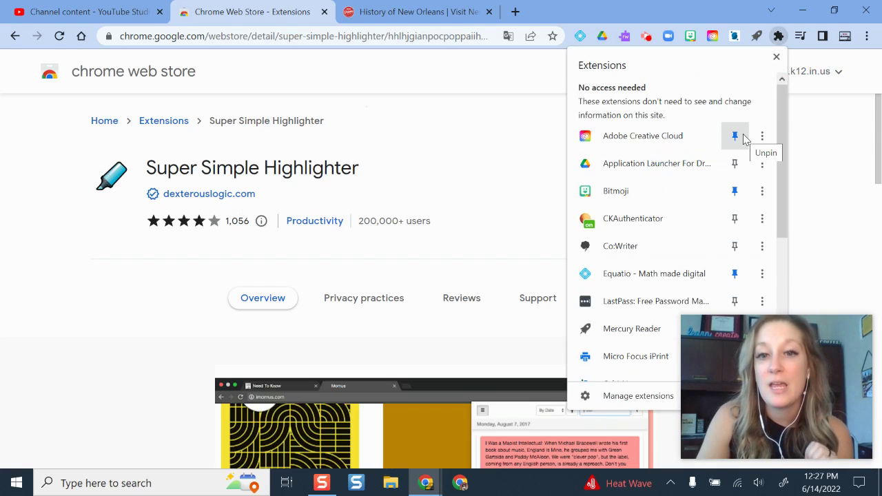
scroll(744, 139, "down", 4)
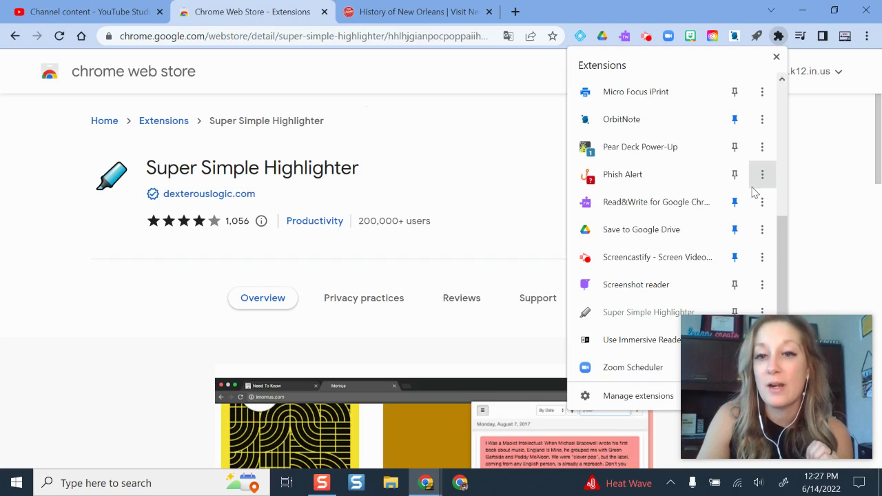
left_click(735, 312)
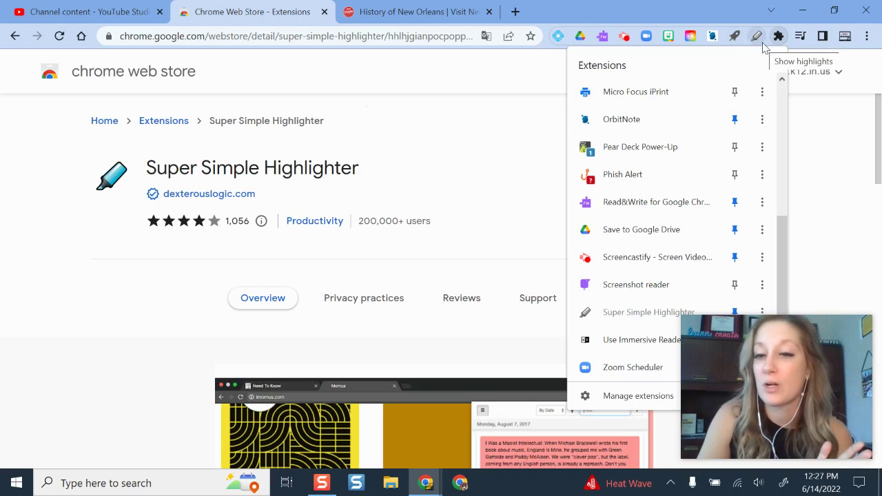
scroll(676, 83, "up", 1)
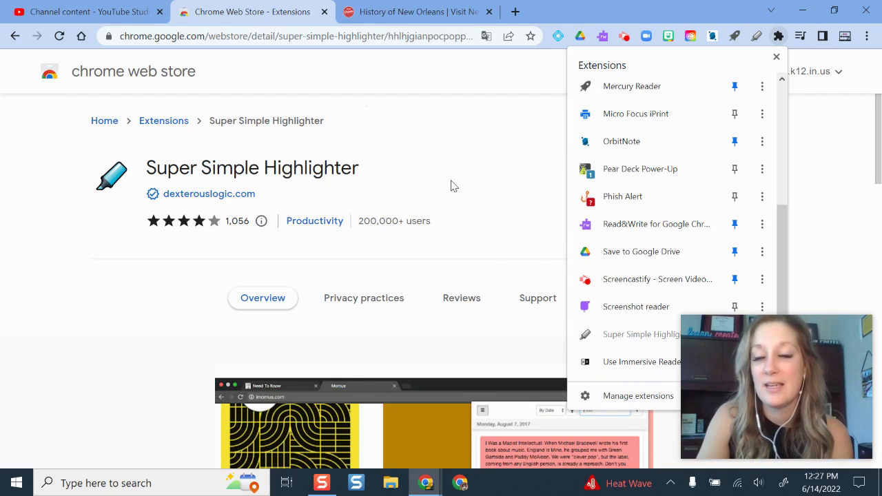
left_click(451, 186)
left_click(390, 9)
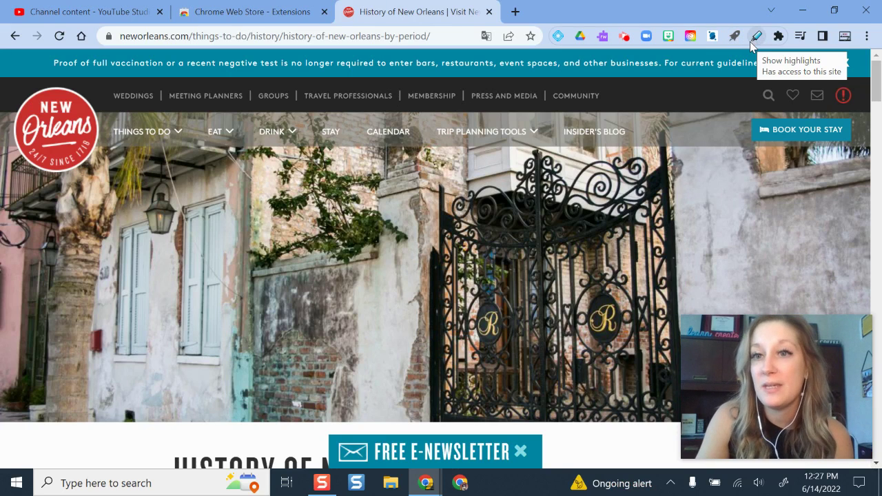
Step: Highlight the word 'delta' in the Colonial New Orleans paragraph in yellow
scroll(651, 235, "down", 8)
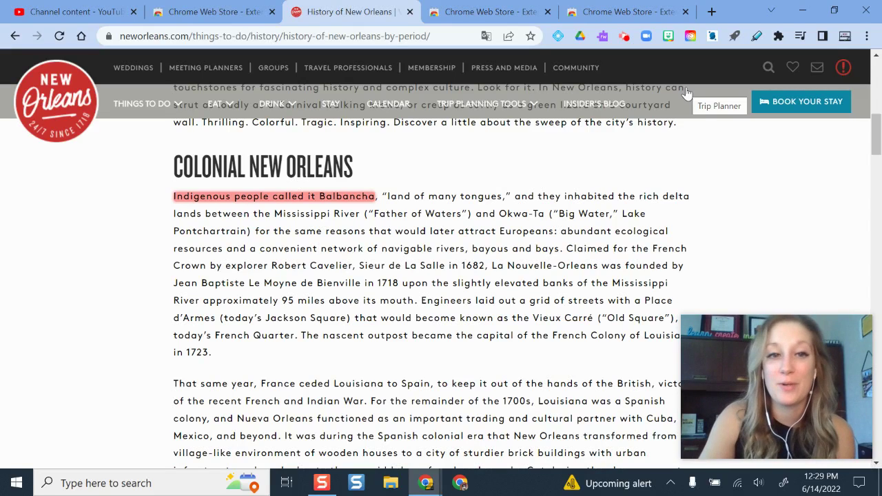
mouse_move(173, 193)
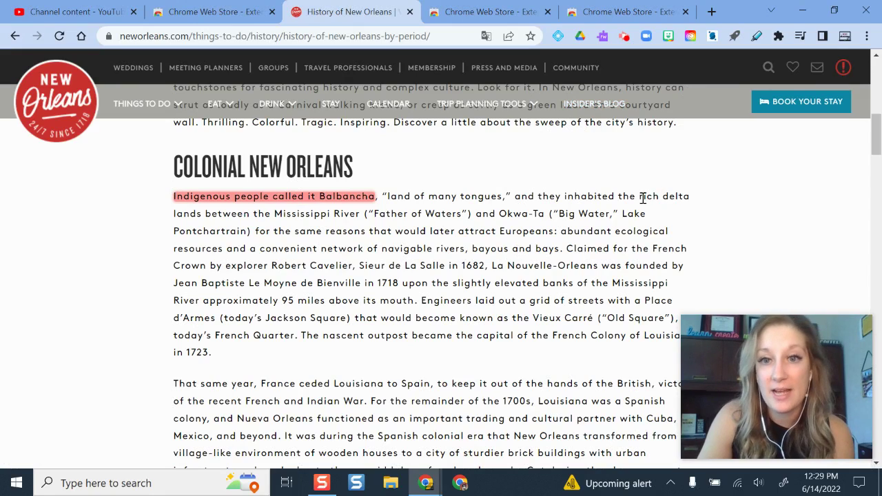
left_click_drag(663, 197, 690, 197)
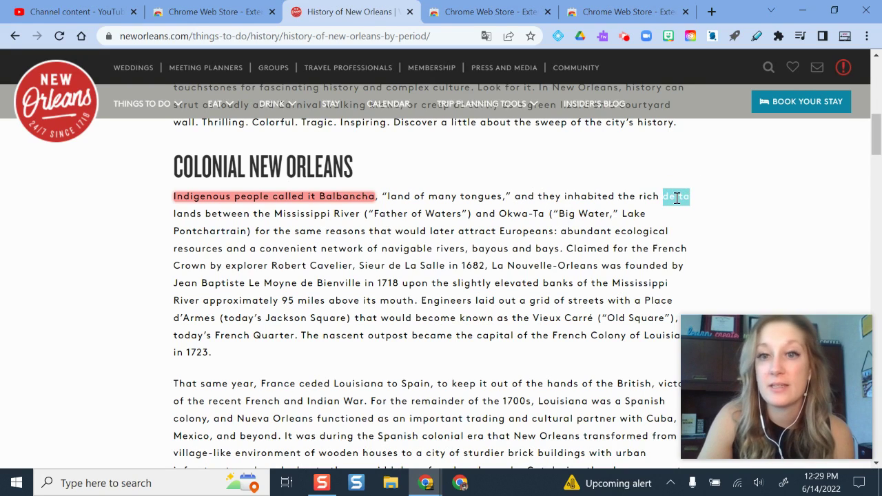
right_click(676, 199)
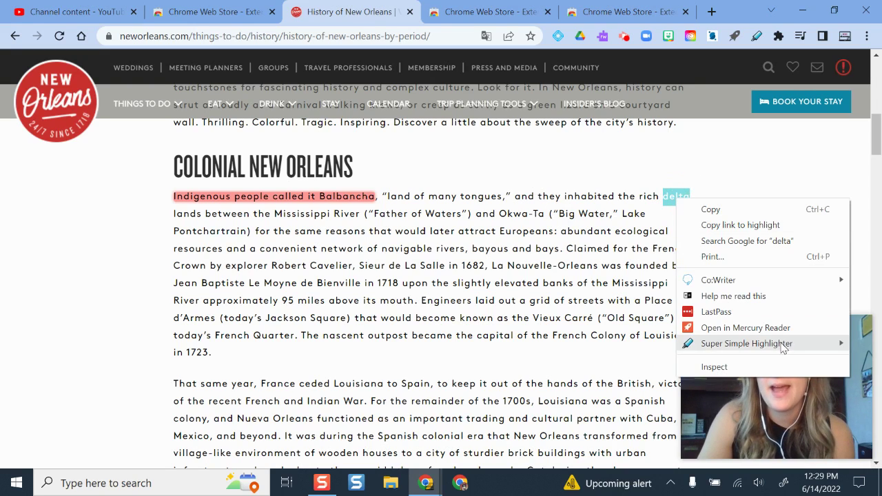
mouse_move(784, 350)
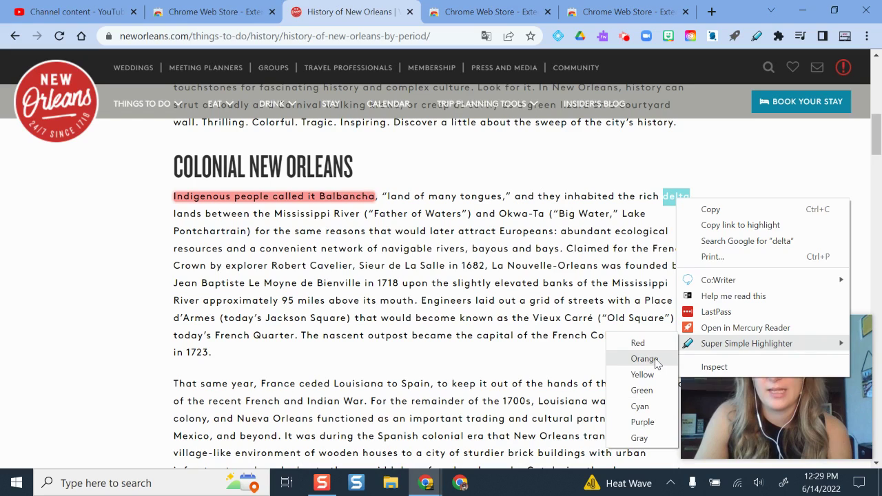
left_click(655, 376)
left_click(608, 281)
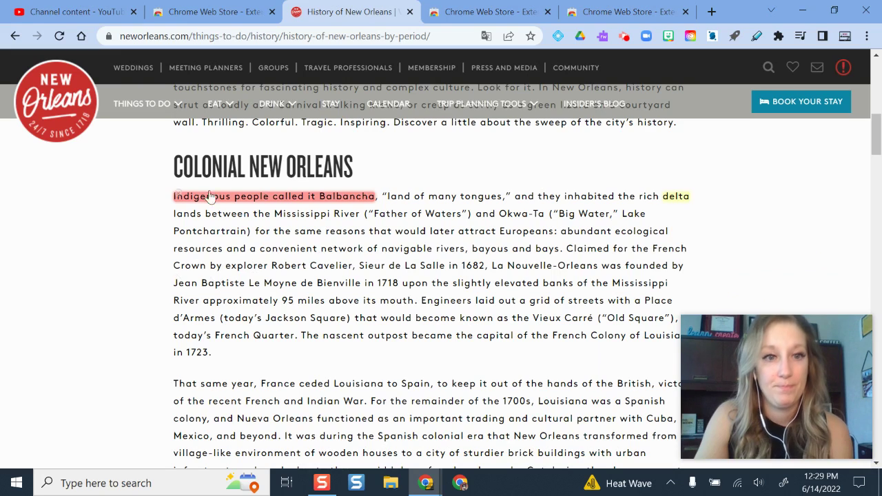
mouse_move(207, 203)
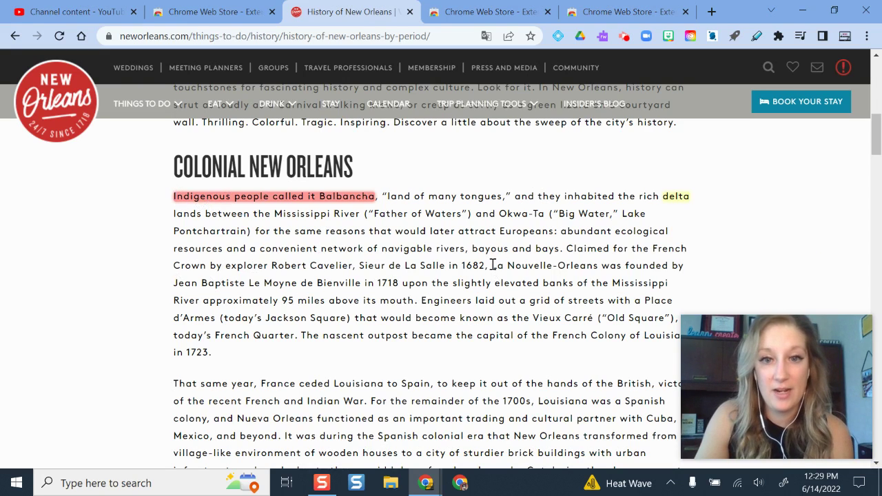
Step: Highlight the 1718 passage about founding La Nouvelle-Orléans in orange
left_click_drag(491, 265, 414, 301)
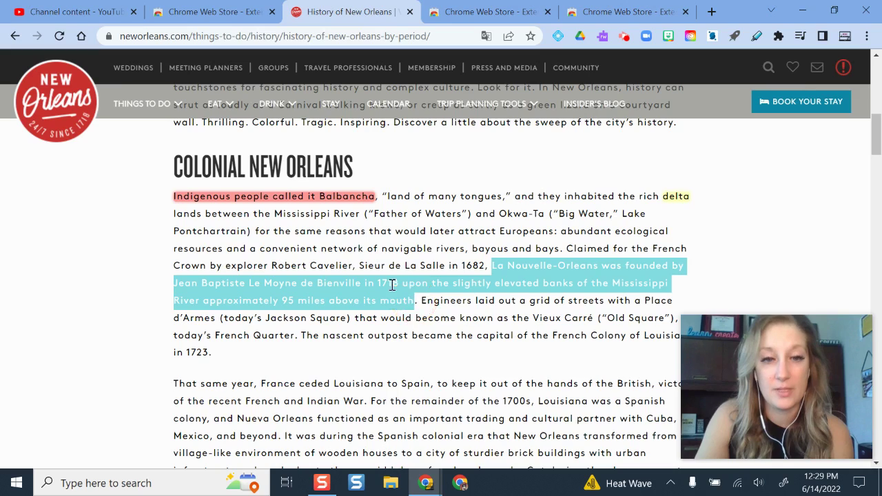
right_click(392, 285)
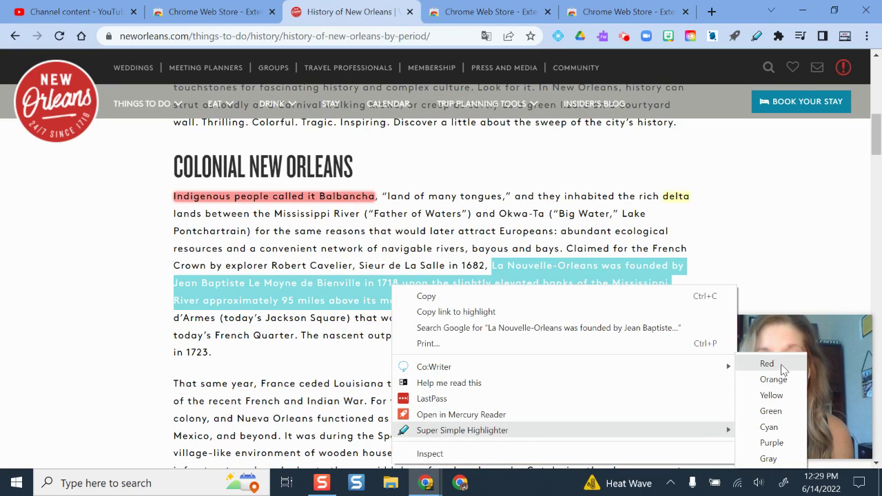
left_click(784, 383)
Step: Highlight the 'That same year…' sentence about France ceding Louisiana to Spain in orange
scroll(453, 276, "down", 1)
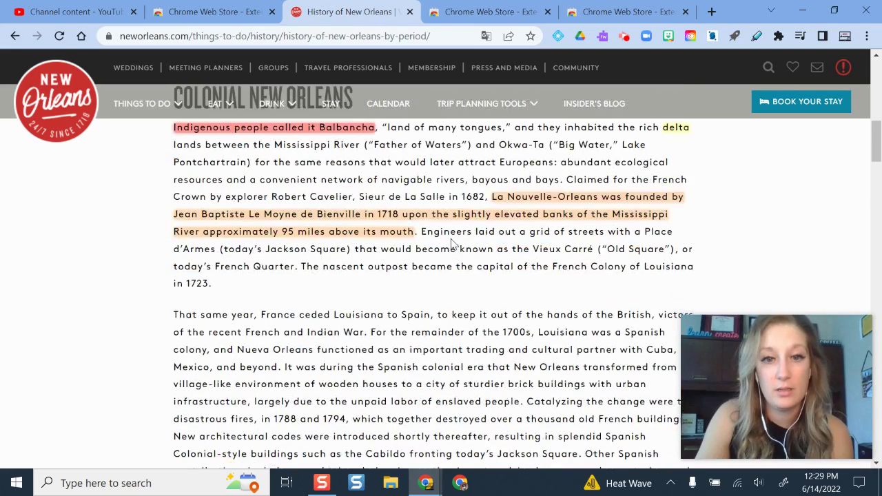
mouse_move(175, 314)
left_mouse_down()
mouse_move(366, 330)
mouse_move(161, 312)
left_mouse_up()
left_click(365, 332)
right_click(238, 315)
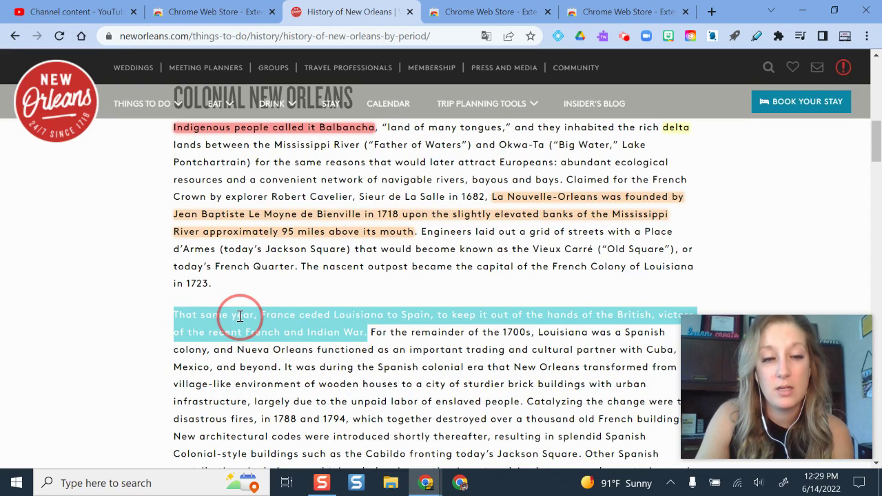
mouse_move(501, 285)
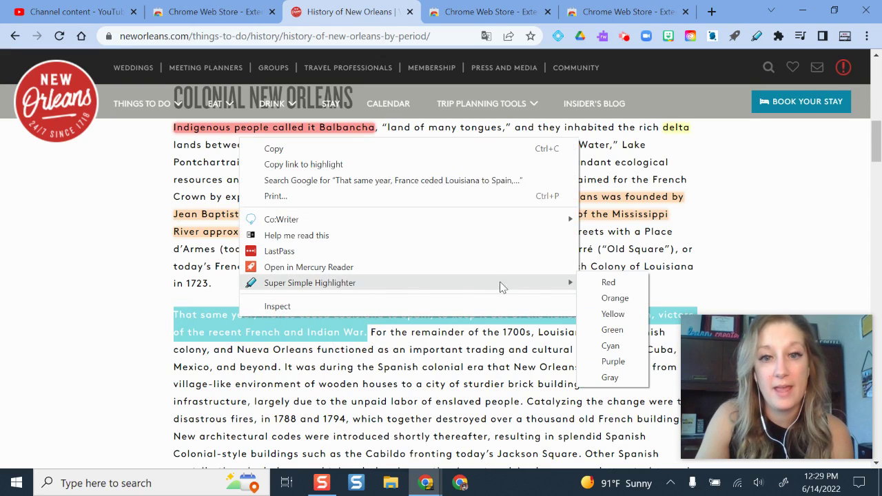
left_click(605, 299)
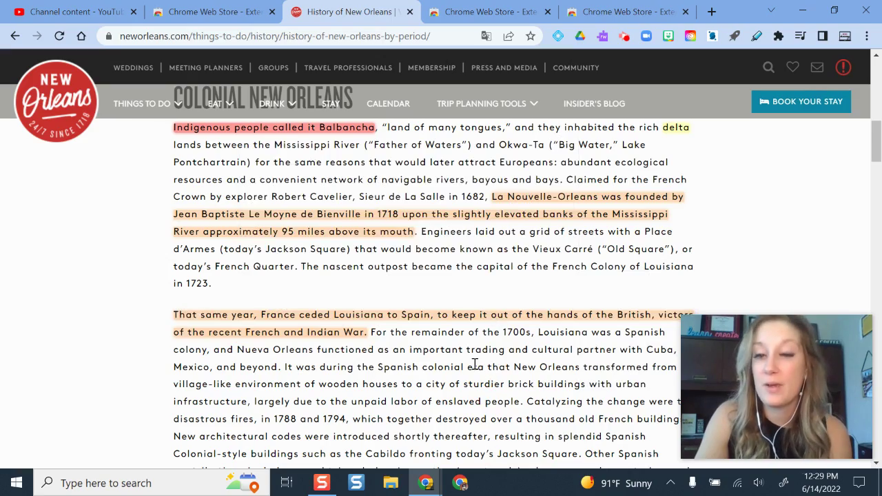
scroll(472, 364, "down", 1)
scroll(473, 359, "down", 5)
scroll(482, 314, "up", 5)
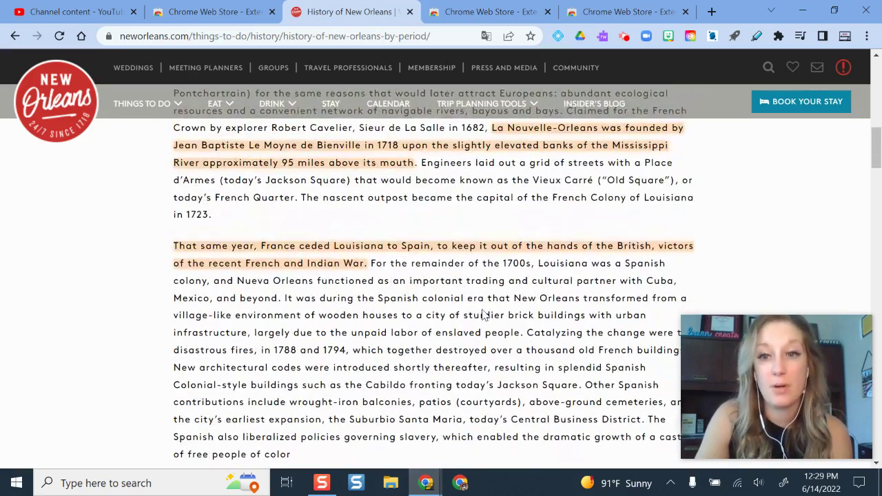
mouse_move(824, 340)
left_click_drag(824, 341, 820, 31)
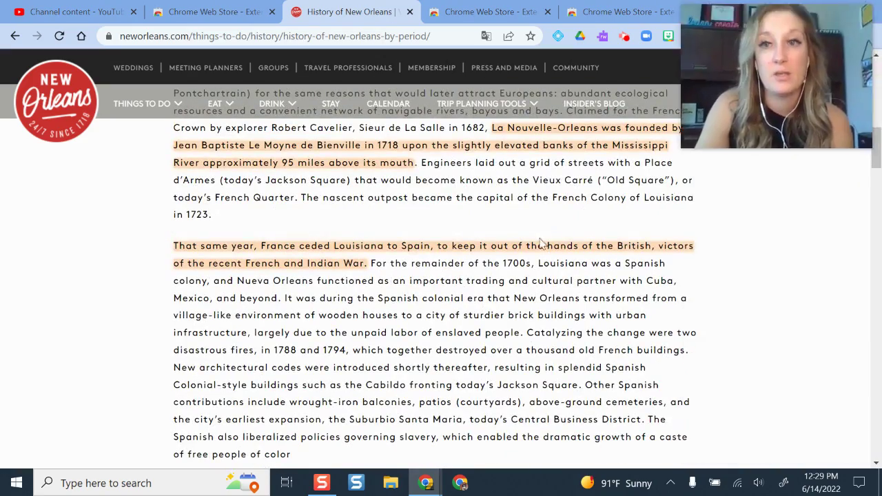
scroll(390, 268, "up", 1)
mouse_move(196, 318)
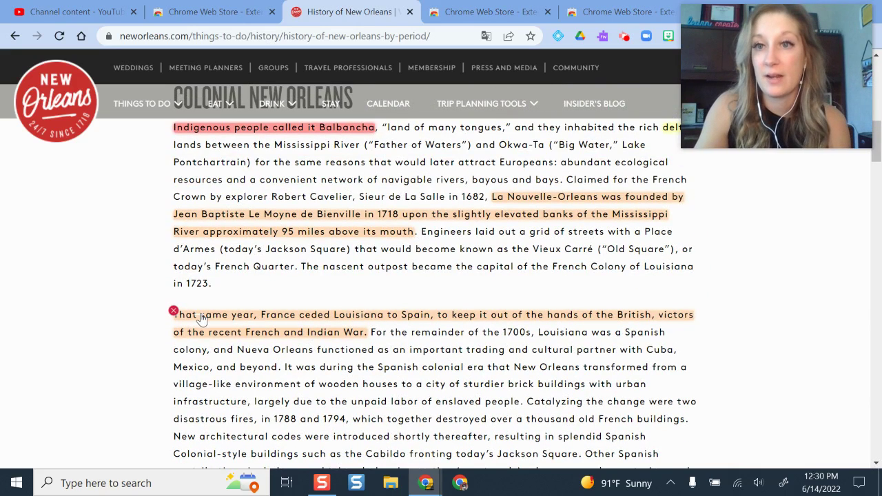
Step: Delete the orange highlight on the France-cedes-Louisiana sentence and reapply orange to it
left_click(201, 318)
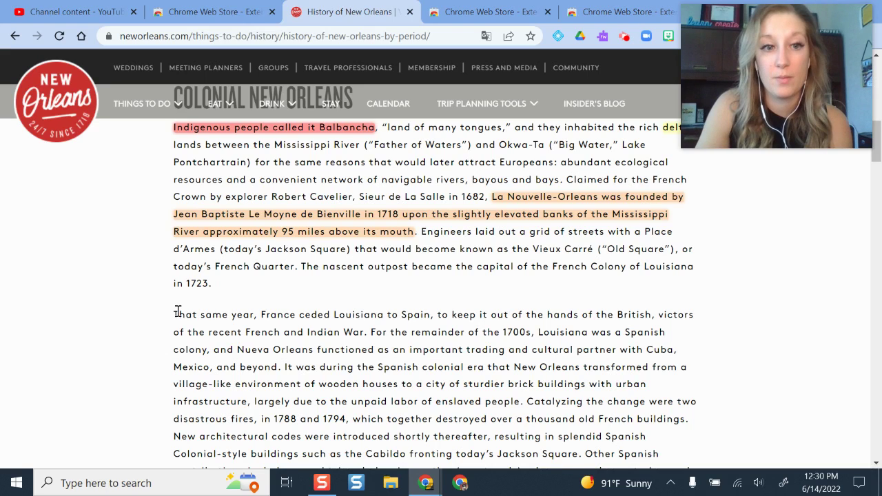
left_click_drag(174, 314, 364, 334)
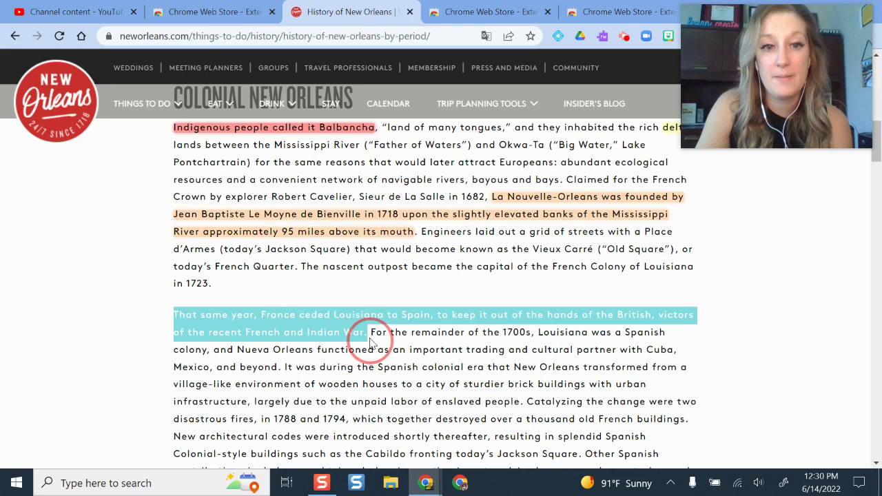
right_click(343, 333)
mouse_move(394, 296)
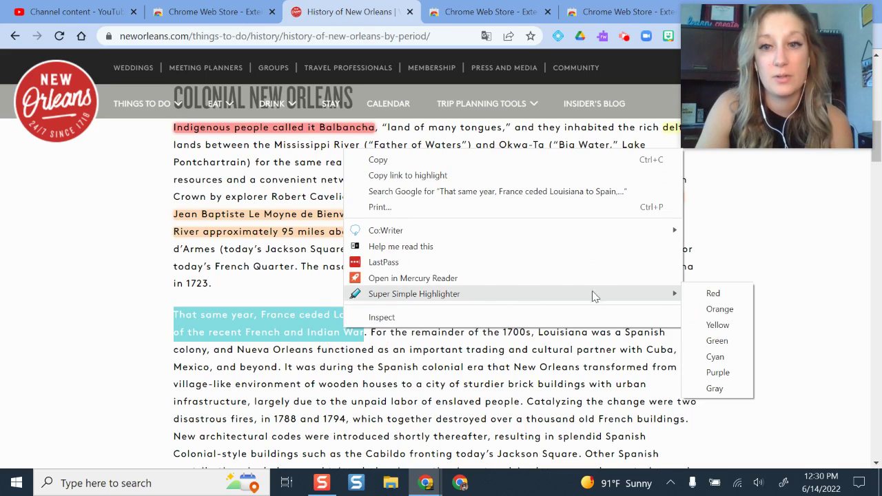
left_click(710, 314)
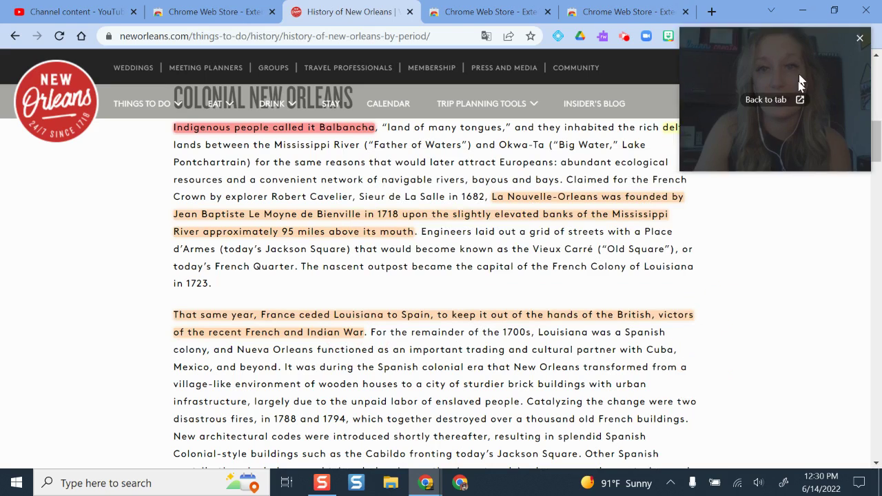
left_click_drag(800, 79, 792, 366)
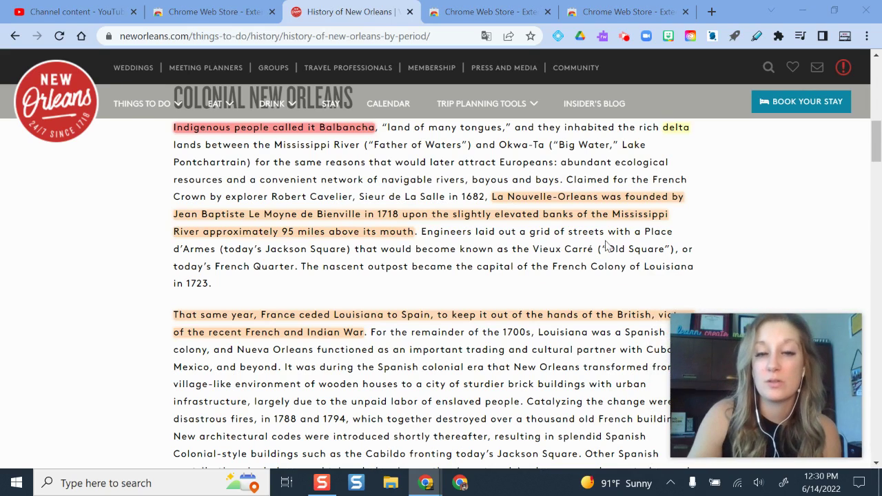
right_click(596, 198)
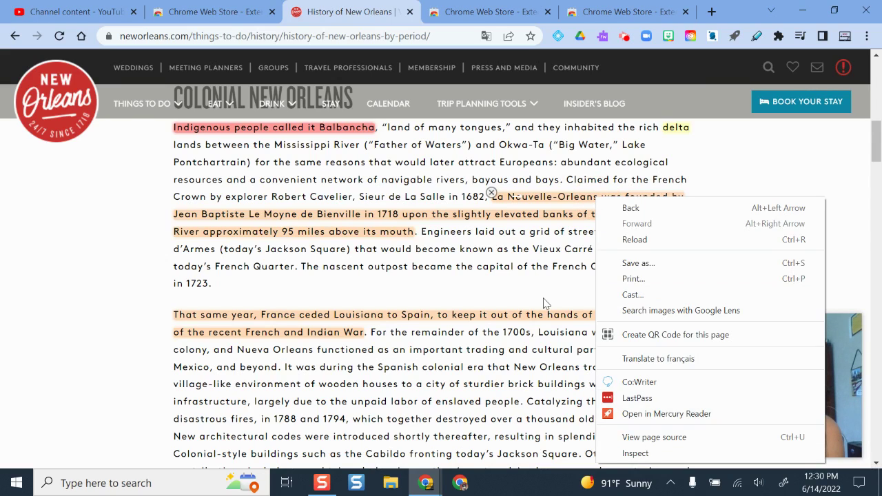
left_click(524, 281)
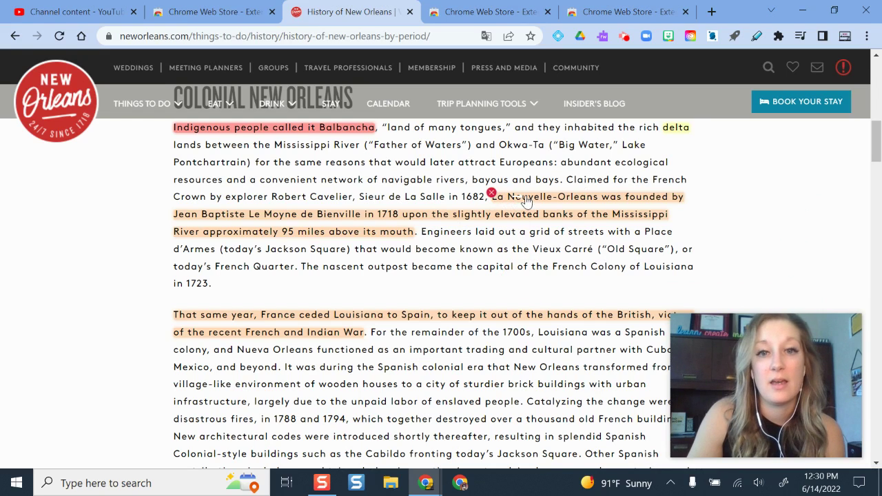
Step: In the saved-highlights list, keep the By Date sort and copy the red 'Indigenous people called it Balbancha' highlight
left_click(757, 38)
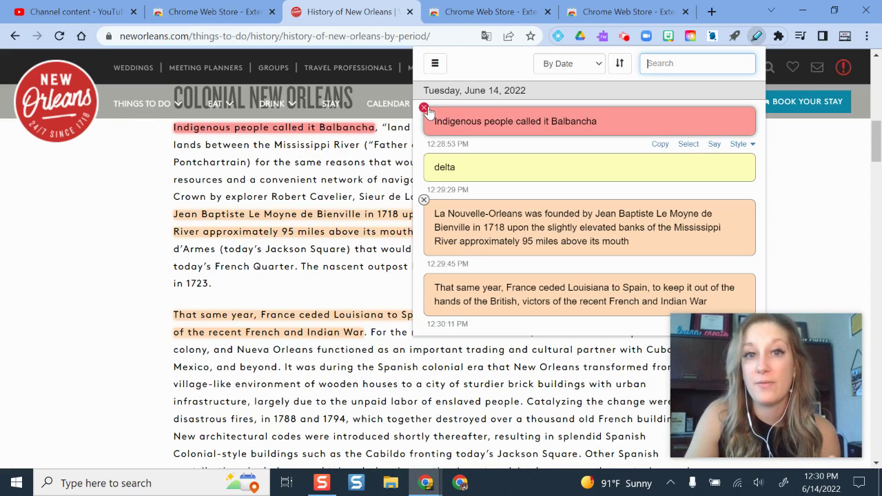
left_click(579, 67)
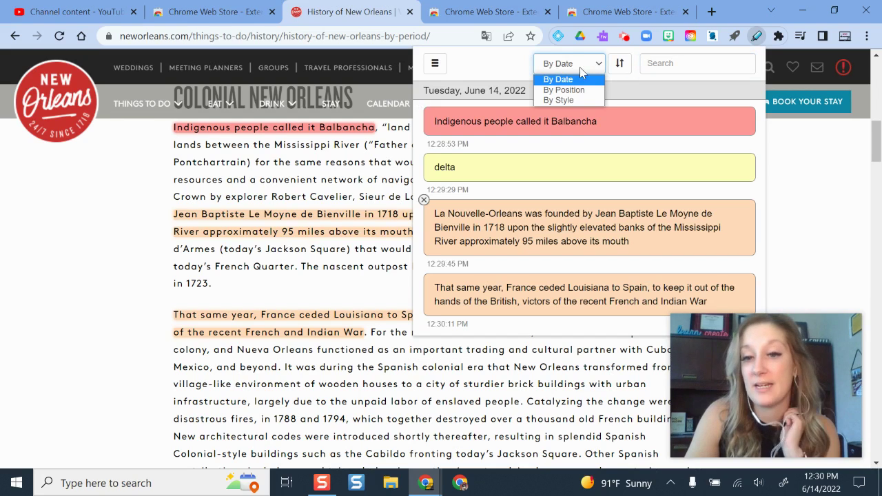
key("Down")
key("Down")
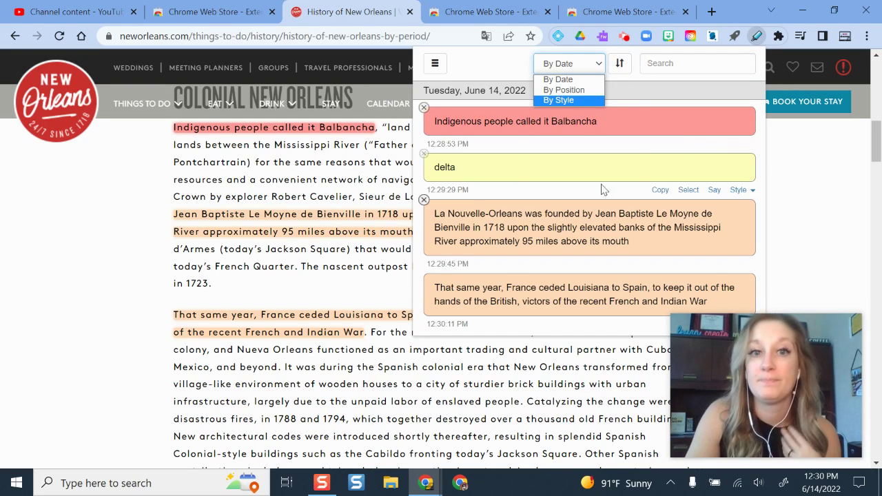
left_click(485, 64)
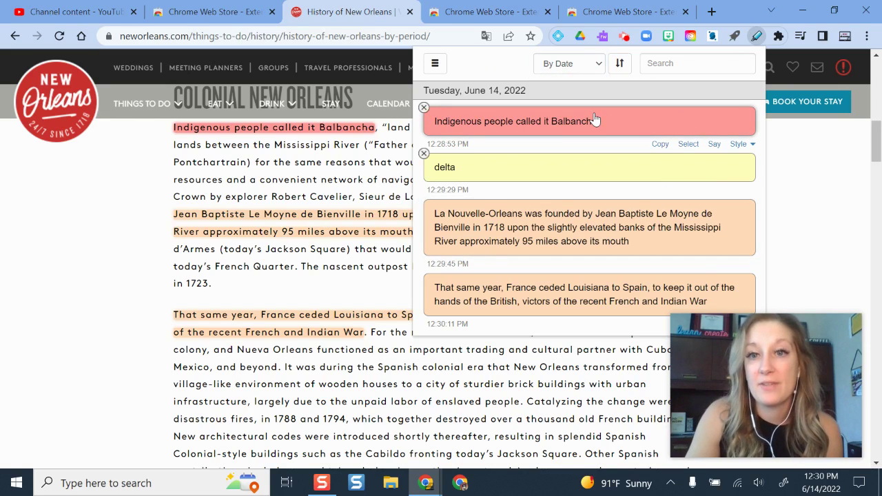
left_click(660, 144)
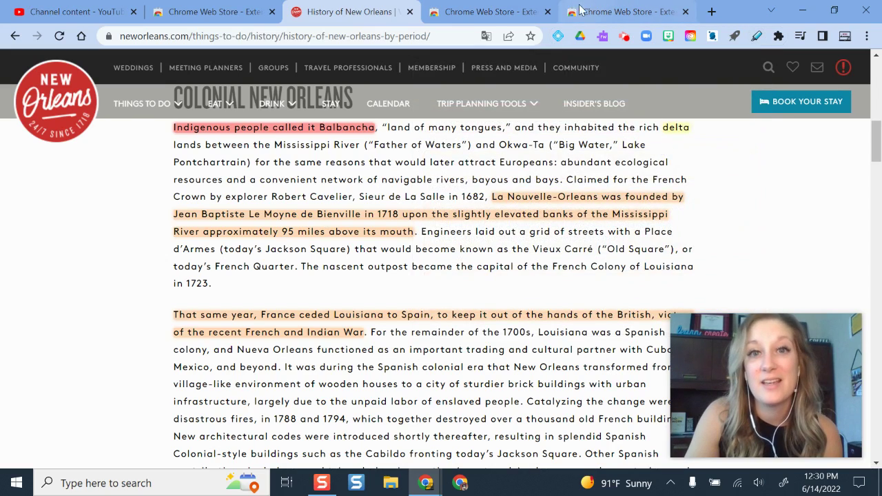
Step: Paste the Balbancha sentence into a new blank Google Doc, then return to the History of New Orleans tab
left_click(712, 12)
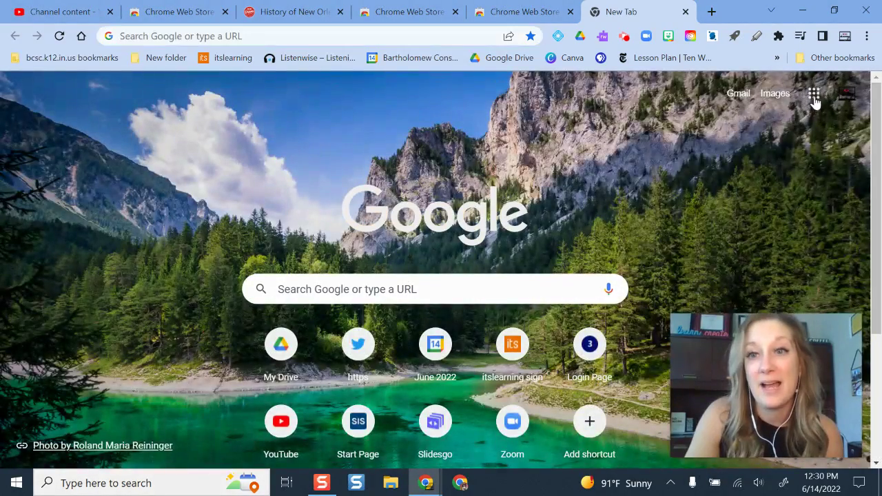
left_click(813, 93)
left_click(796, 168)
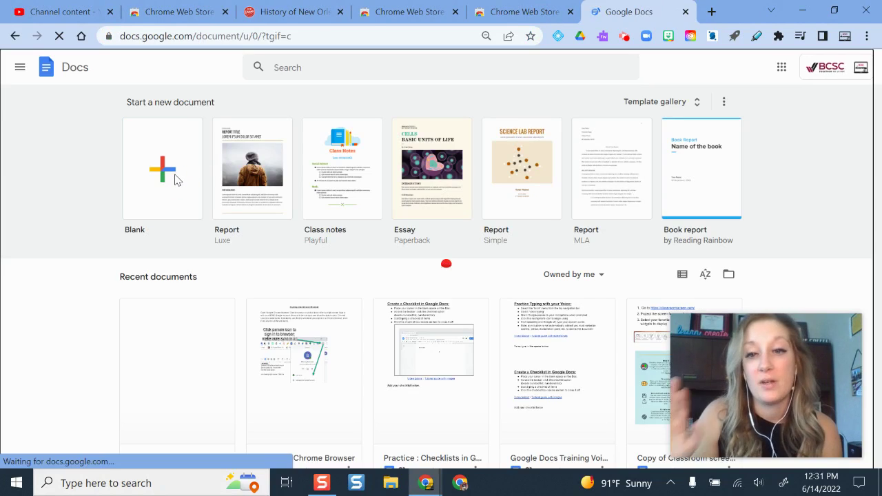
left_click(174, 180)
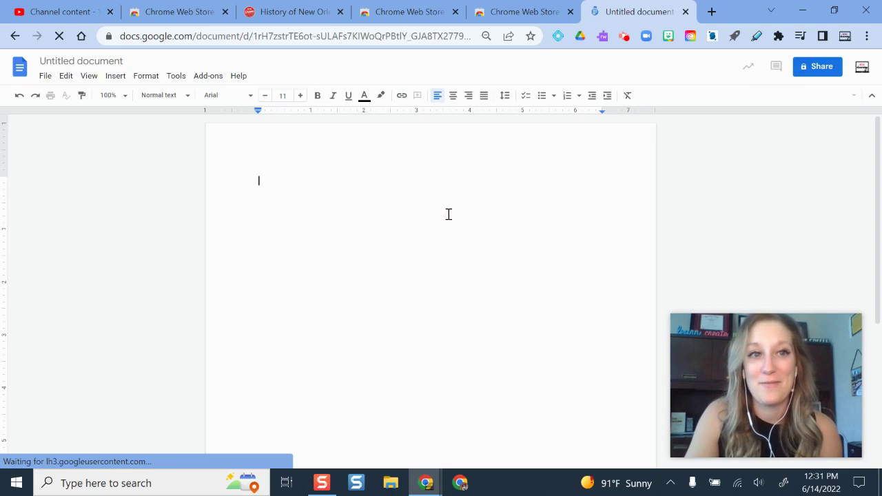
key("ctrl+v")
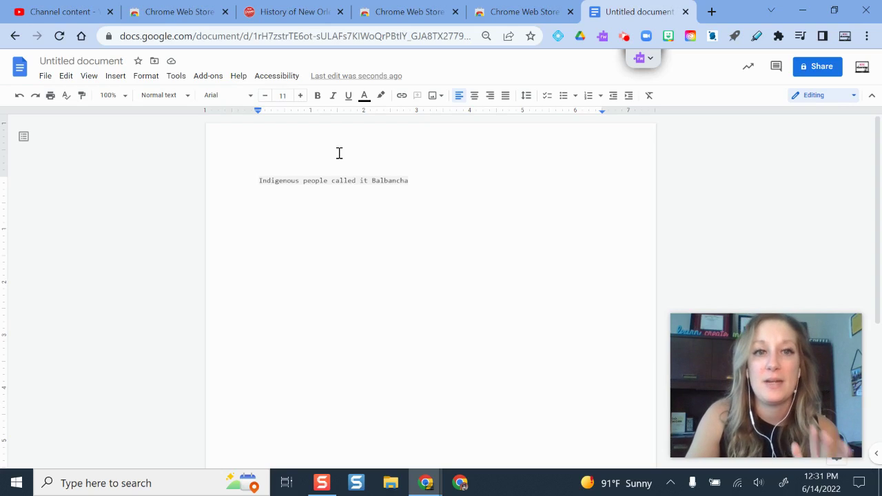
left_click(333, 182)
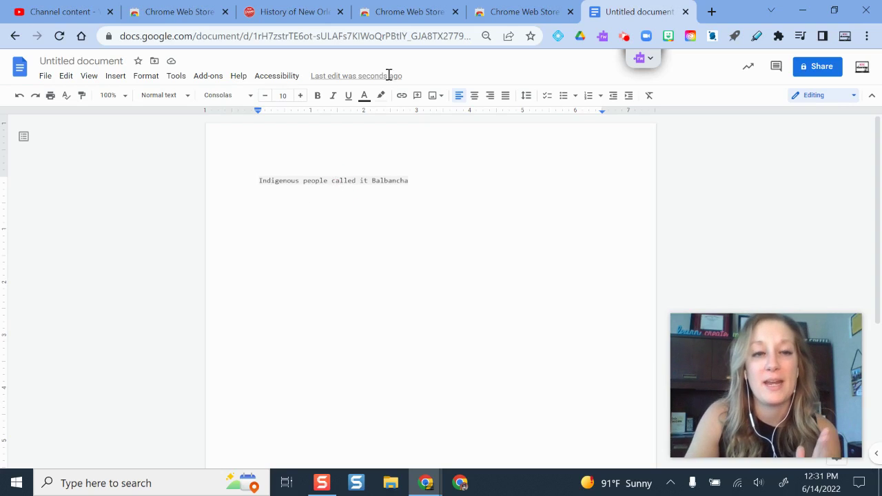
left_click(276, 10)
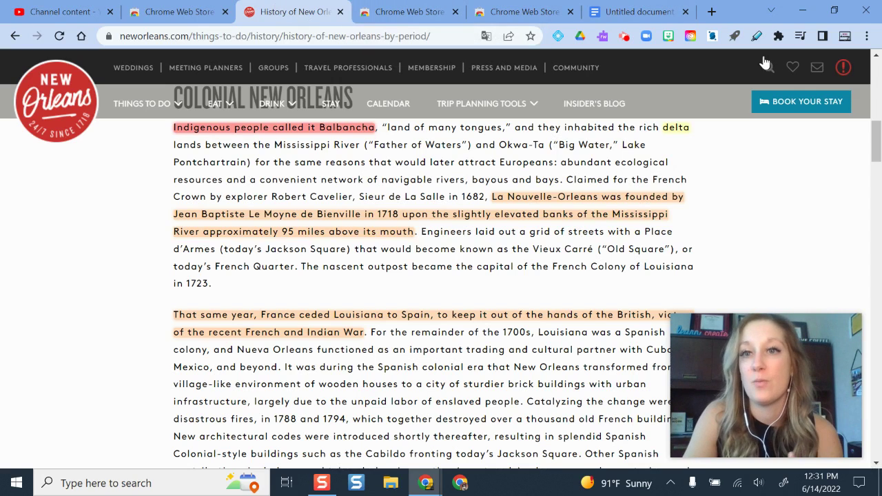
Step: Jump to and select the Balbancha highlight on the page from the saved-highlights list
left_click(757, 35)
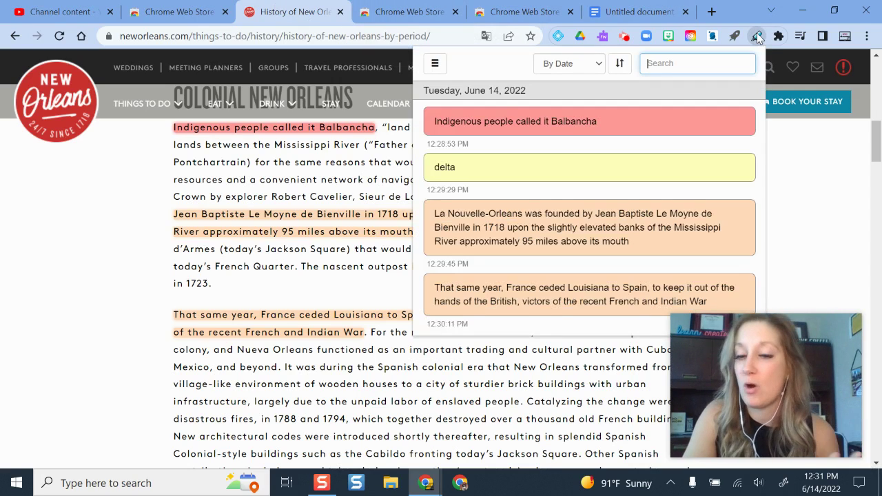
mouse_move(582, 134)
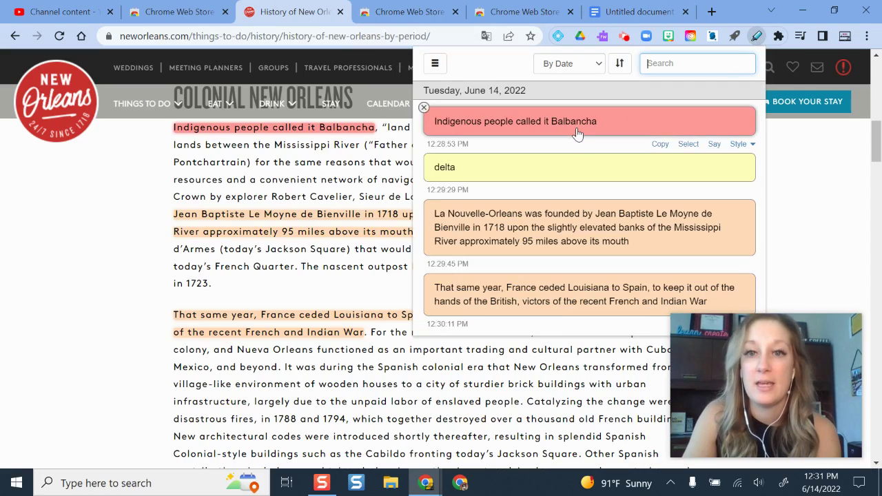
left_click(689, 144)
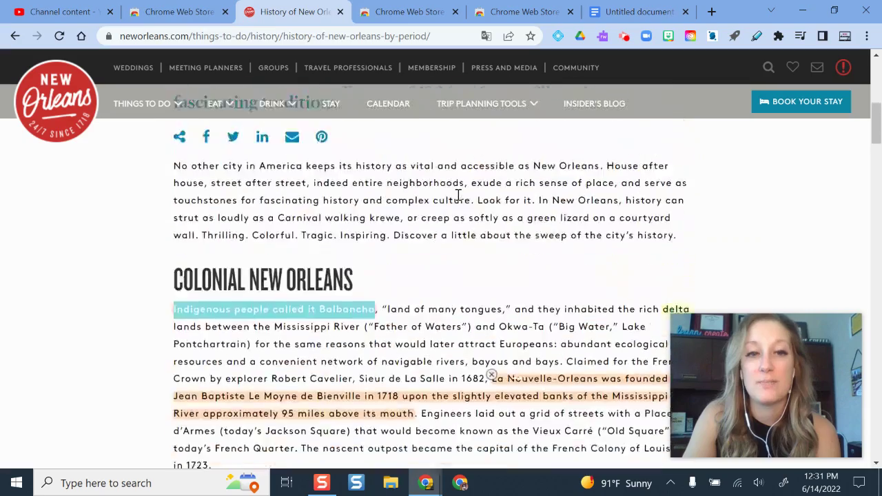
scroll(457, 195, "up", 1)
scroll(458, 196, "down", 3)
scroll(296, 183, "up", 1)
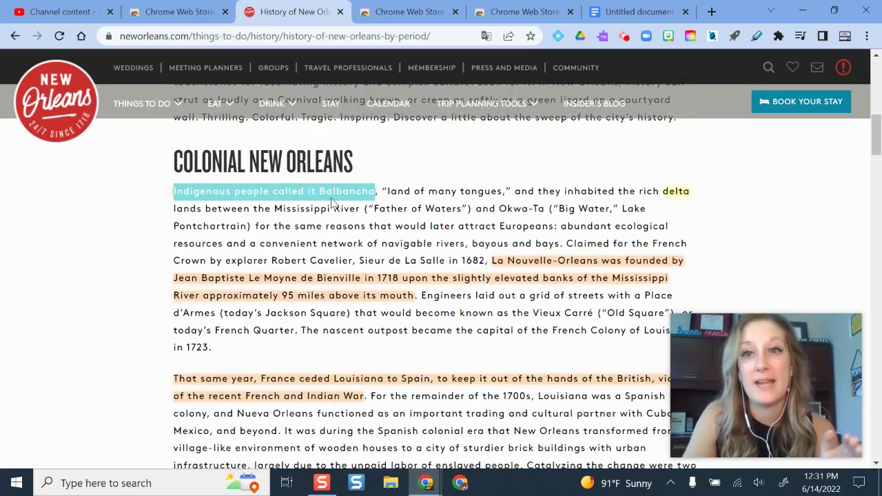
Step: Reopen the saved-highlights list after dismissing the extension icon's right-click menu
right_click(756, 38)
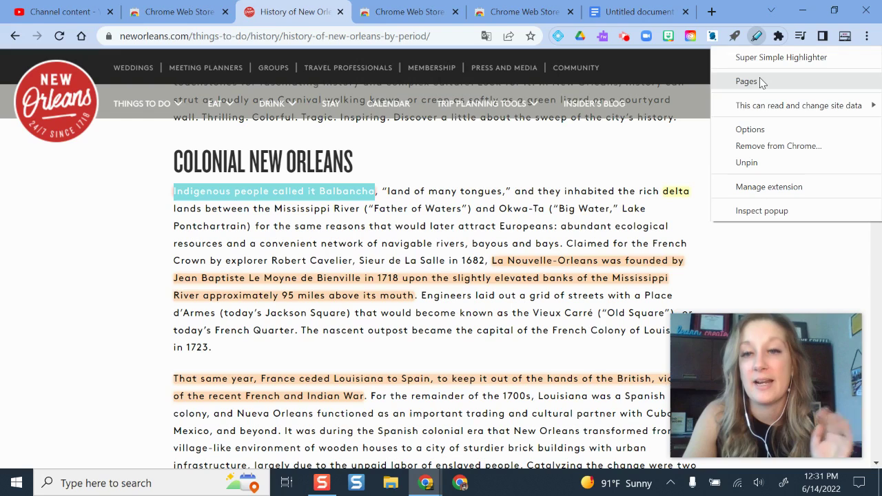
left_click(475, 276)
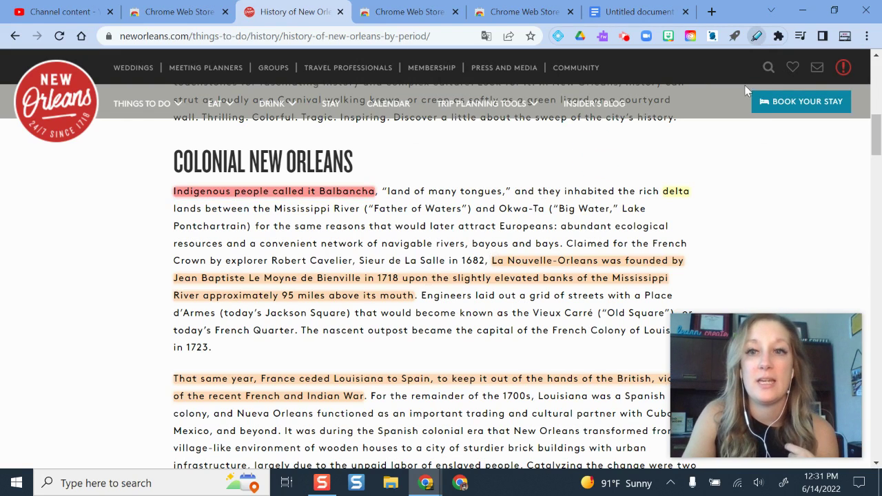
left_click(757, 36)
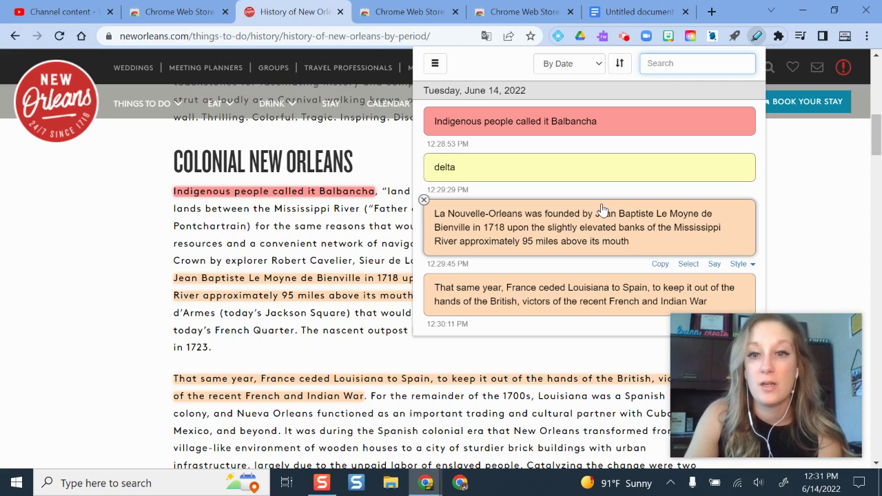
Step: Have the La Nouvelle-Orléans highlight read aloud and select it on the page, then reopen the list
left_click(714, 266)
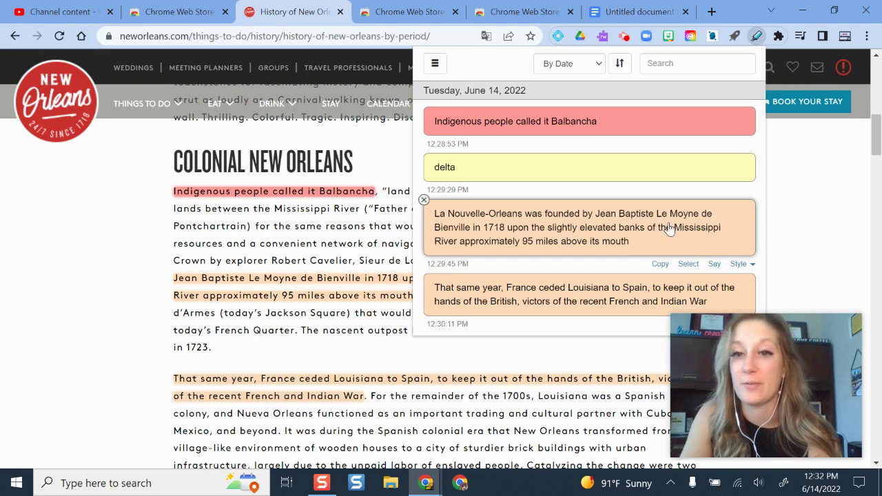
left_click(743, 267)
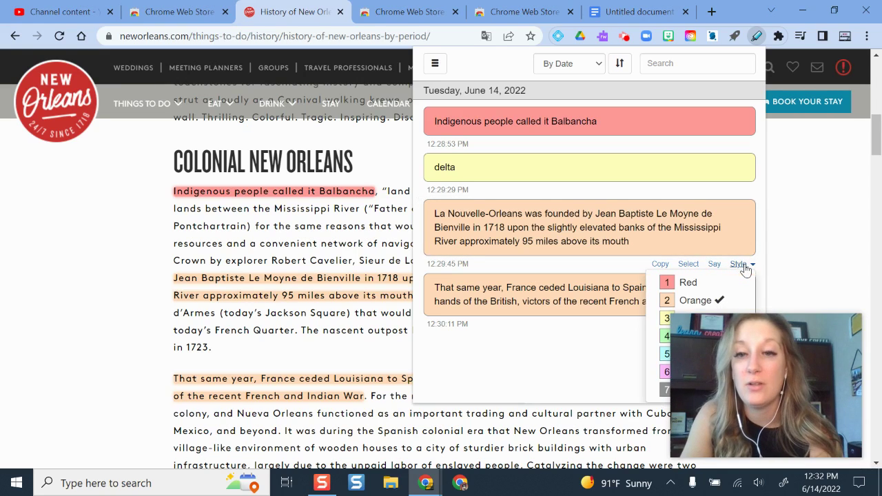
left_click(690, 265)
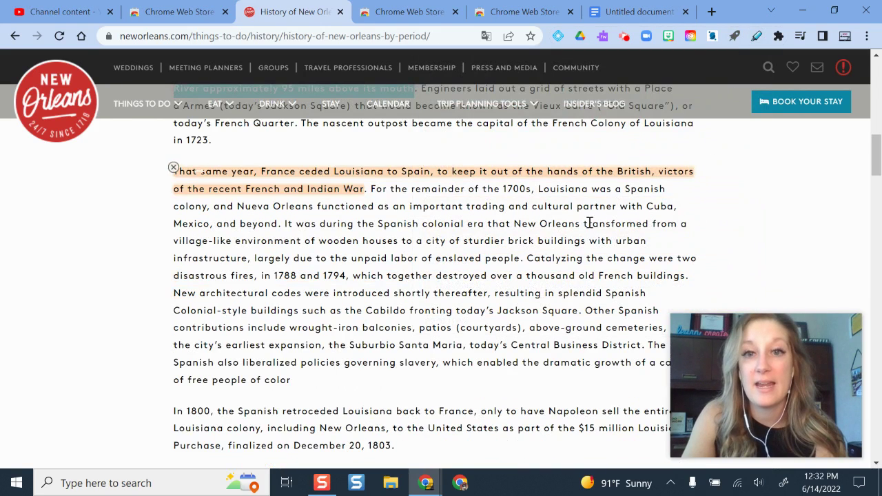
left_click(756, 35)
mouse_move(575, 178)
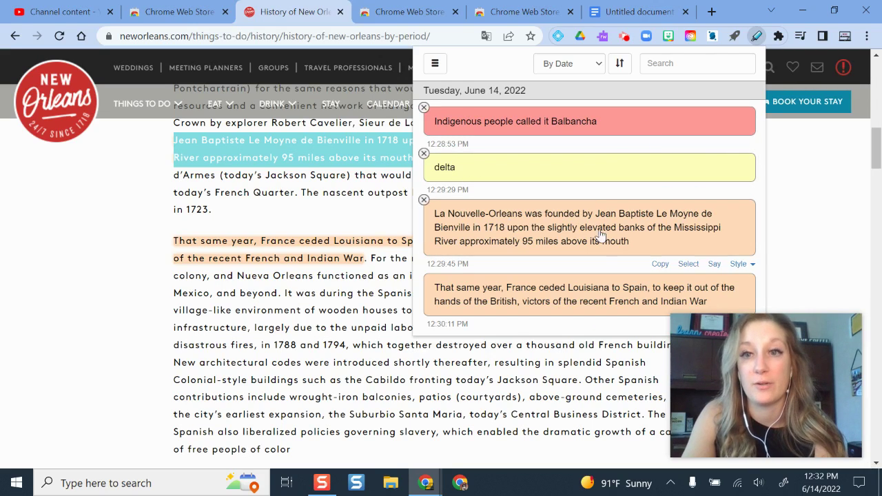
Step: Open the summary page of all highlights, dismissing the Translate prompt
left_click(436, 64)
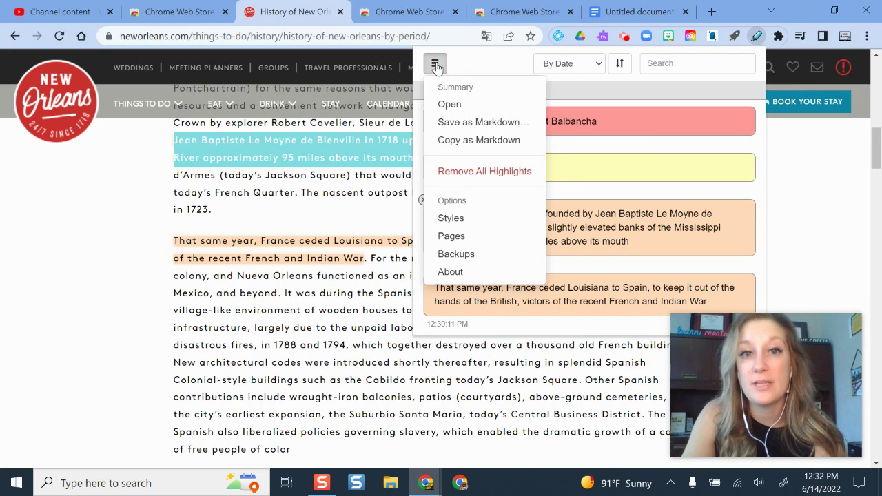
left_click(490, 111)
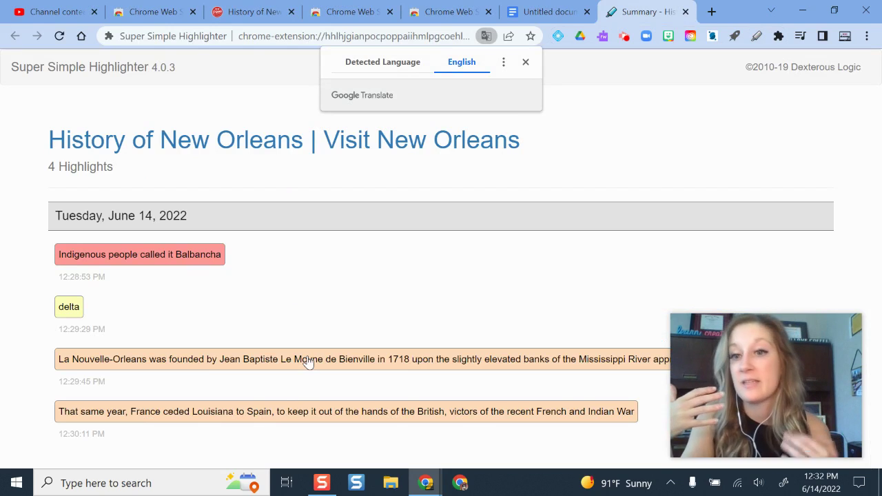
left_click(525, 62)
Step: Copy all four highlights as Markdown from the history page and switch to the Untitled Google Doc
left_click(294, 16)
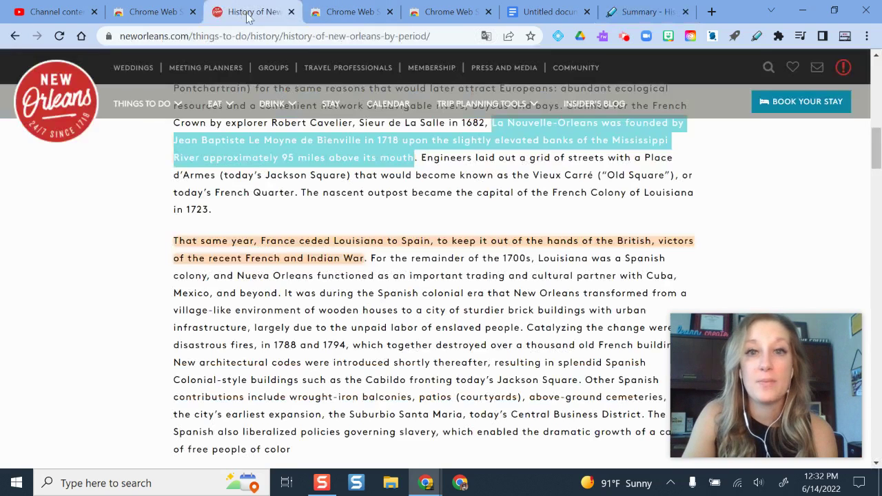
left_click(756, 36)
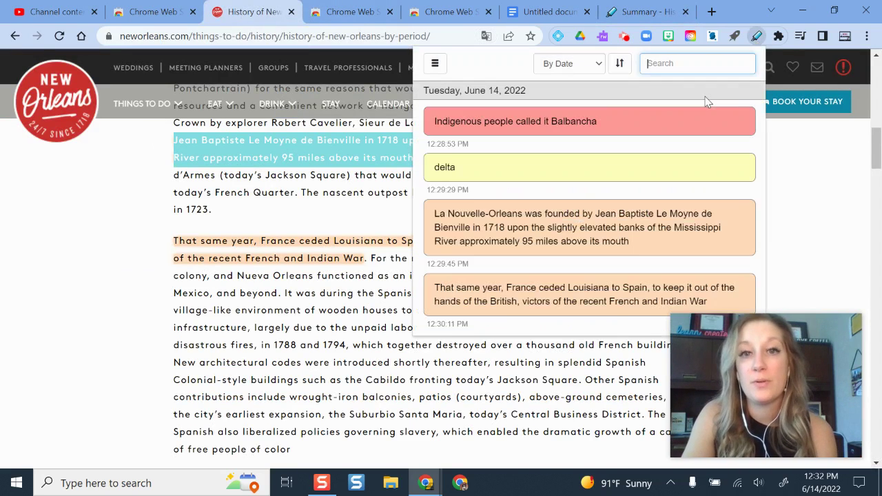
left_click(435, 65)
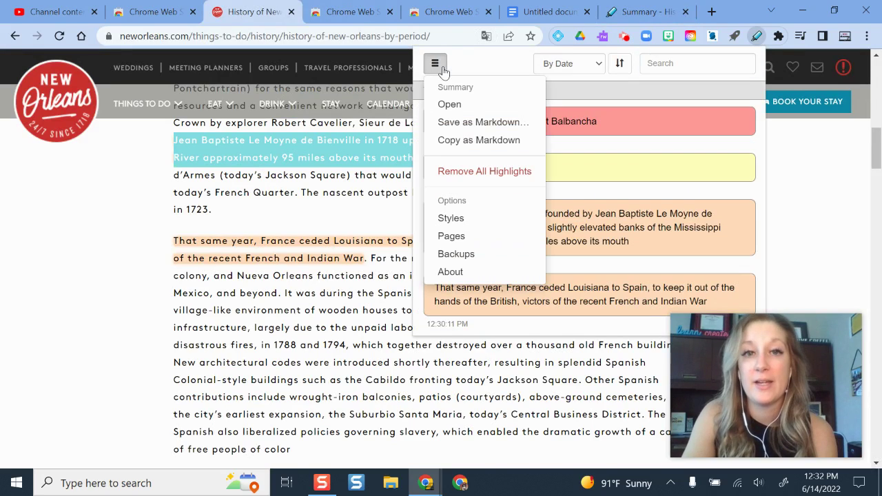
left_click(501, 142)
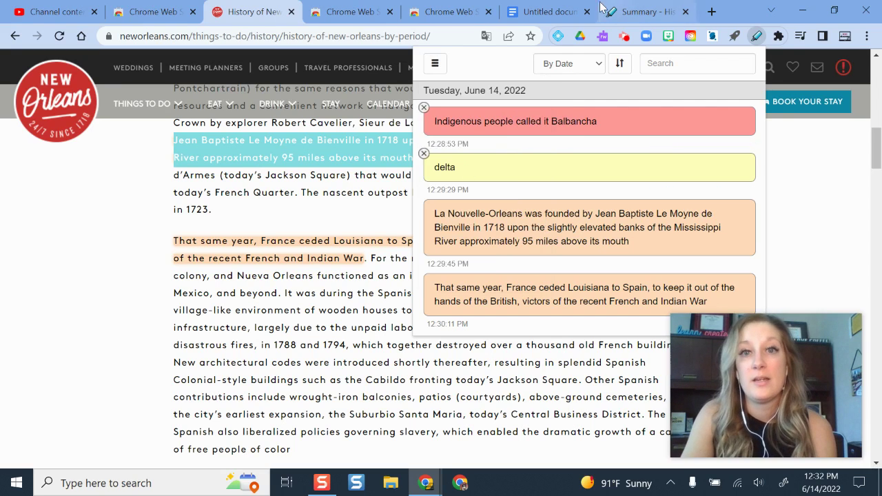
left_click(548, 12)
Step: Paste the Markdown highlights below the Balbancha line and review the Red, Yellow and Orange sections
left_click(449, 187)
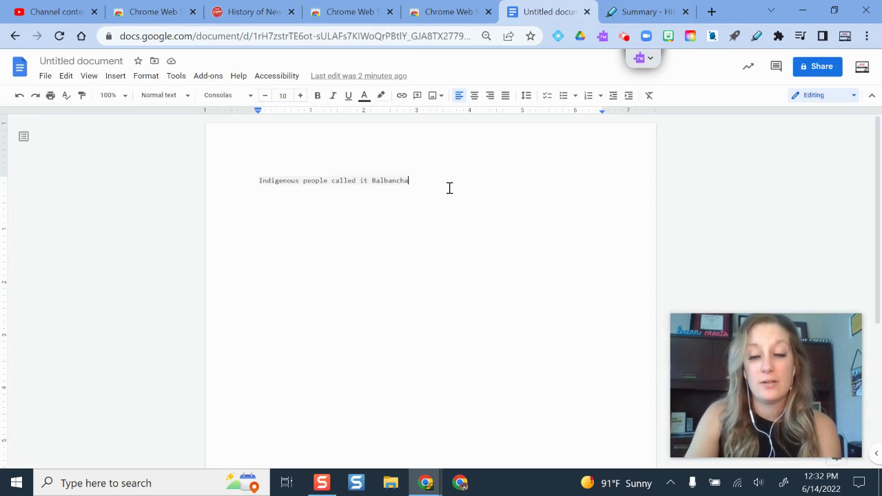
key("Return")
key("Return")
key("ctrl+v")
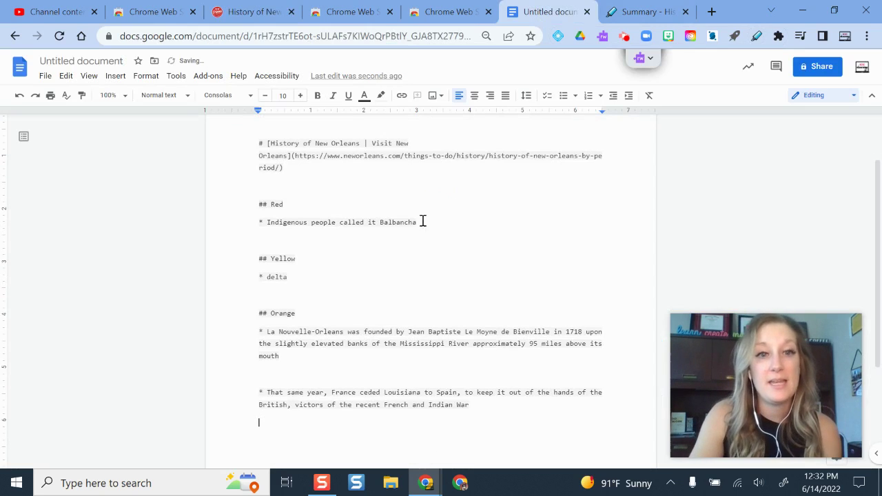
scroll(419, 239, "up", 2)
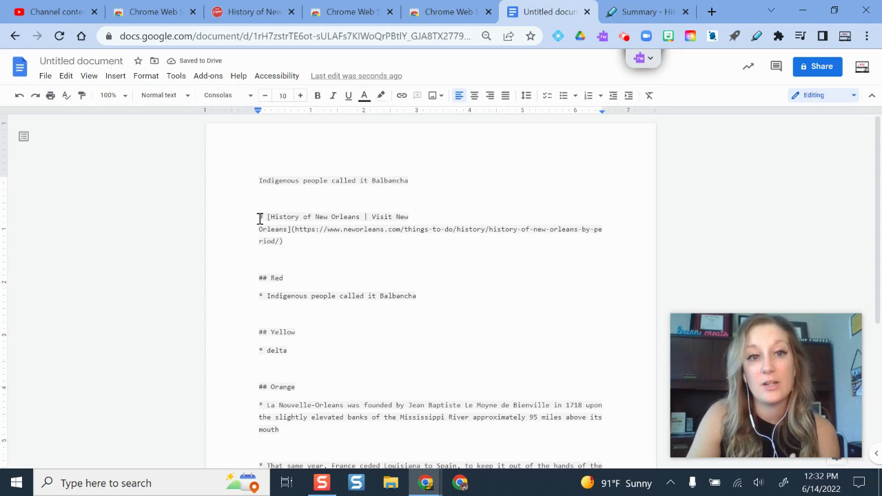
left_click_drag(260, 219, 293, 241)
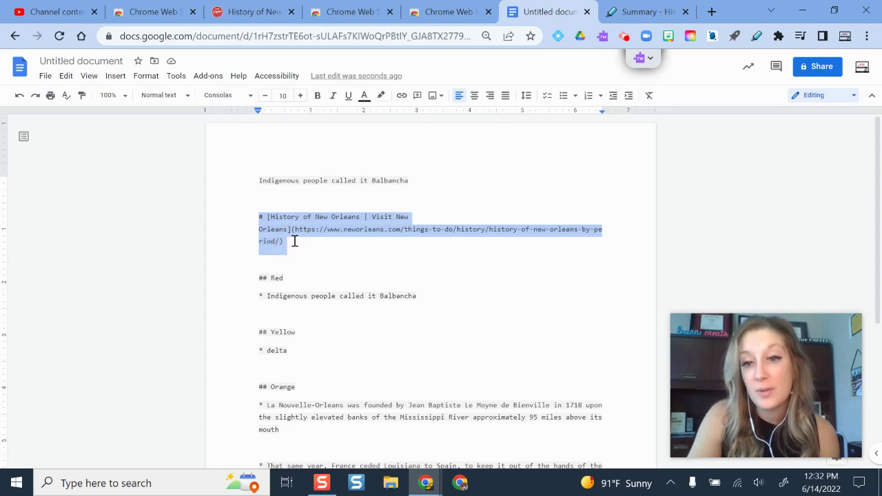
scroll(294, 240, "down", 1)
left_click(295, 243)
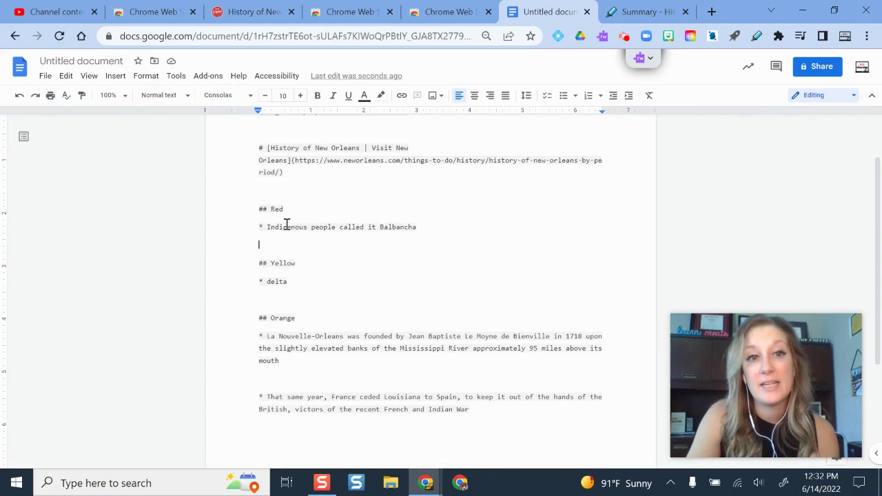
scroll(340, 312, "down", 3)
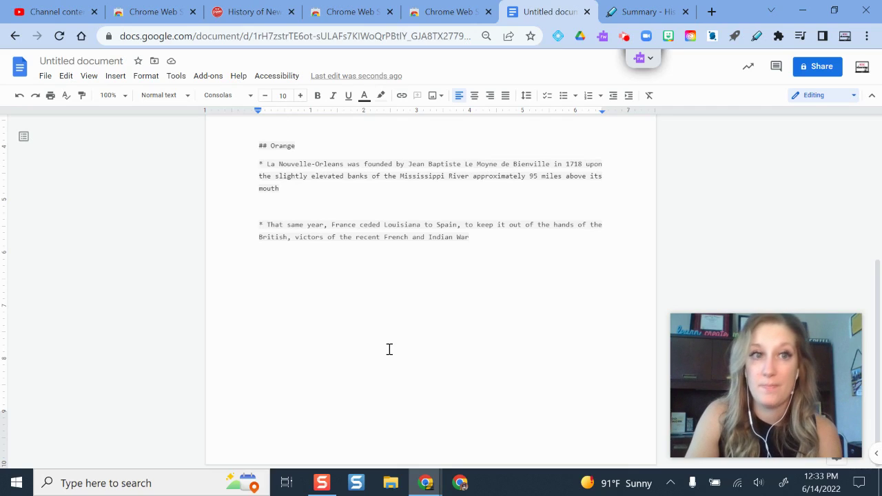
scroll(390, 349, "up", 4)
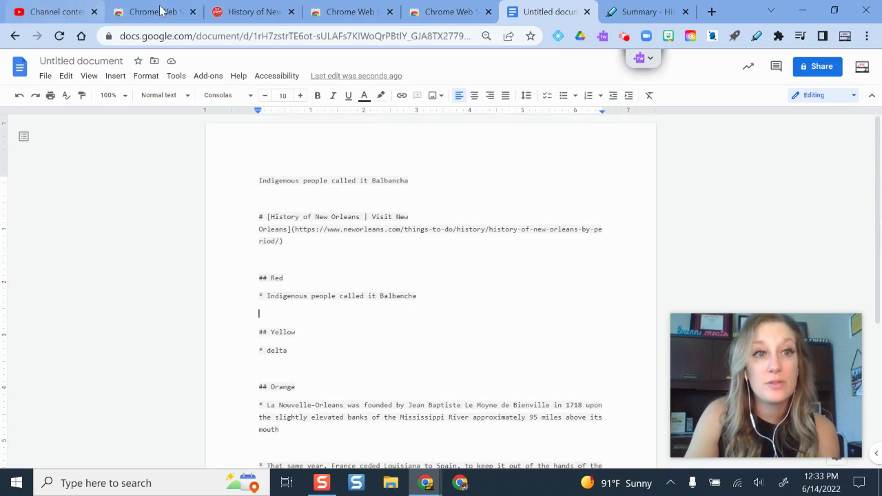
left_click(255, 11)
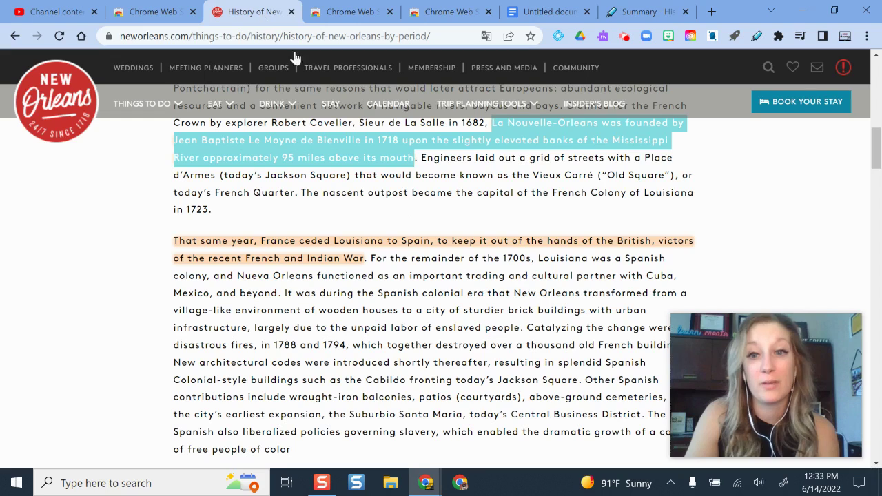
left_click(484, 269)
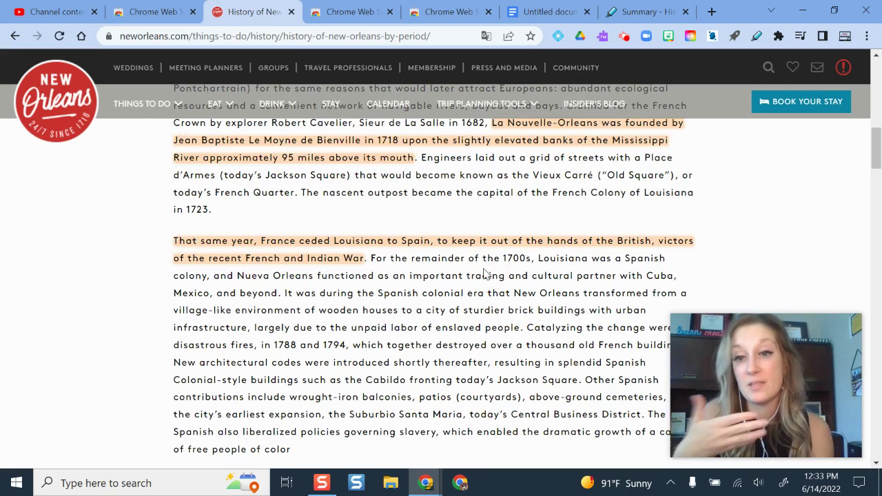